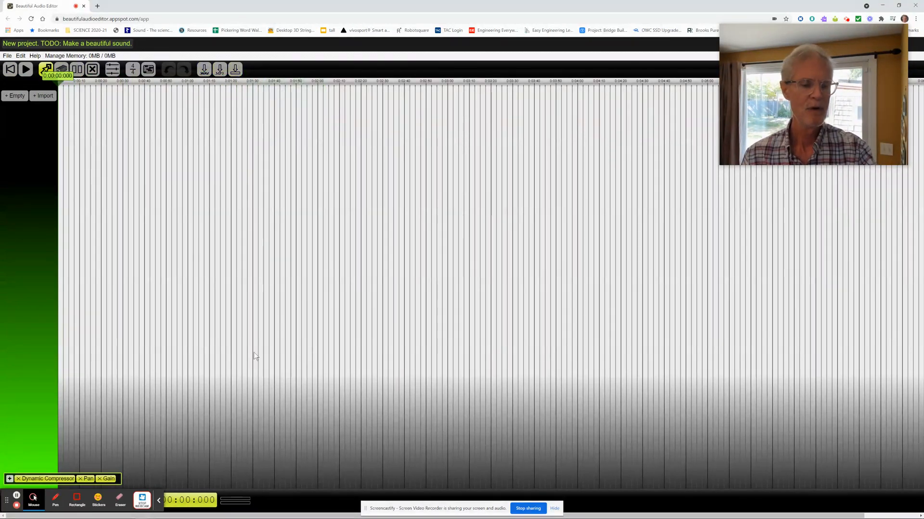
Step: Record a first voice track about 42 seconds long from the start of the timeline and pause playback
{"action": "left_click", "coordinate": [160, 501]}
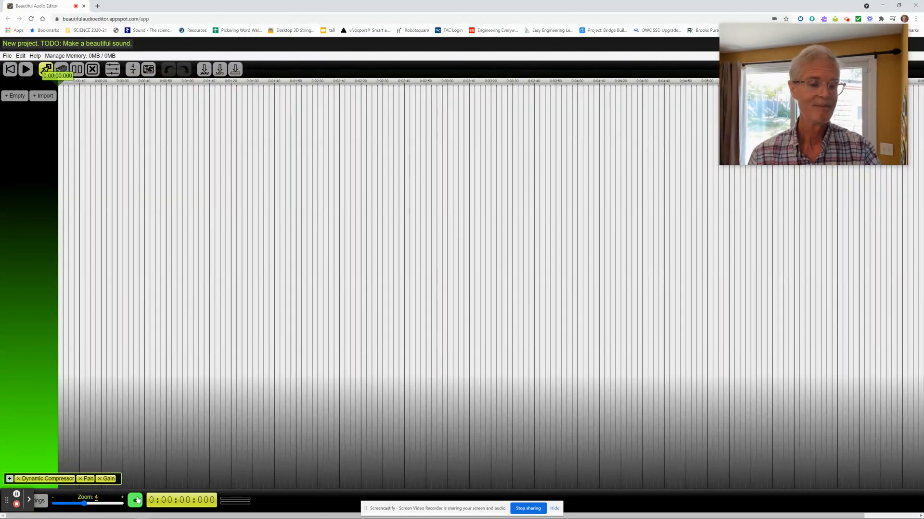
{"action": "left_click", "coordinate": [136, 500]}
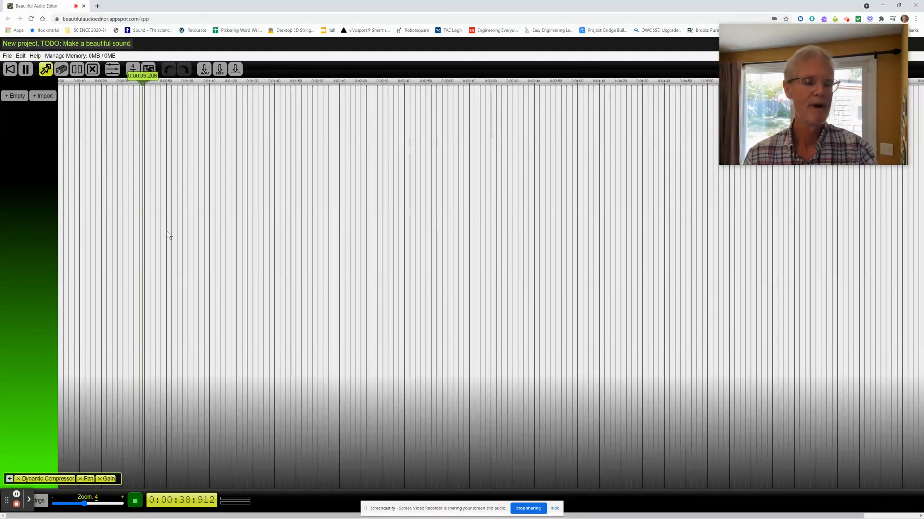
{"action": "left_click", "coordinate": [135, 503]}
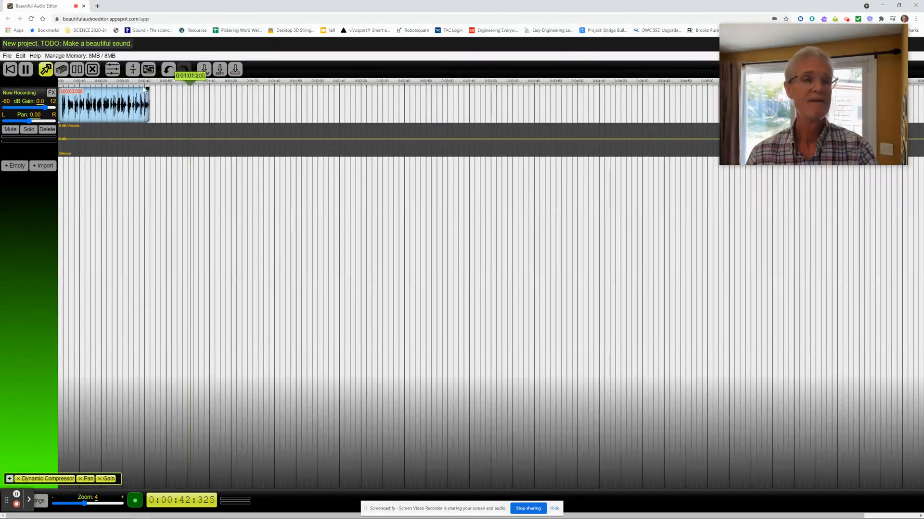
{"action": "mouse_move", "coordinate": [98, 516]}
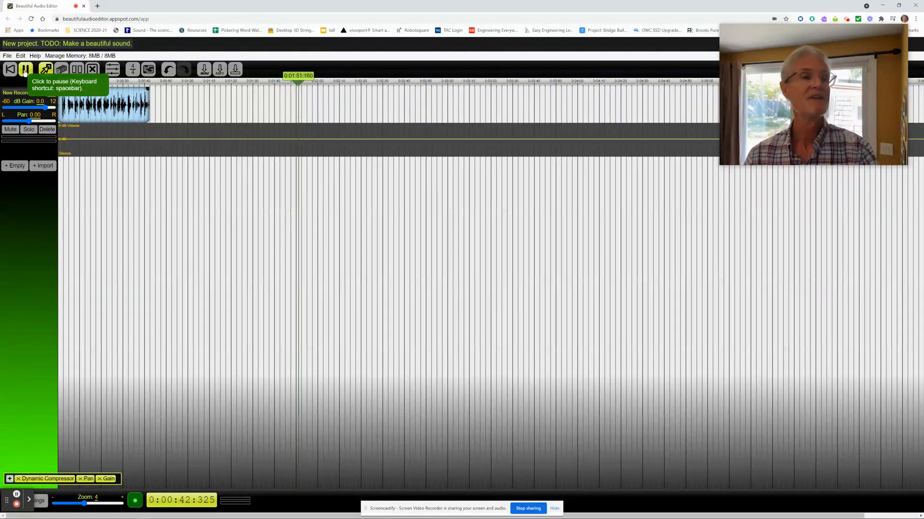
{"action": "left_click", "coordinate": [25, 69]}
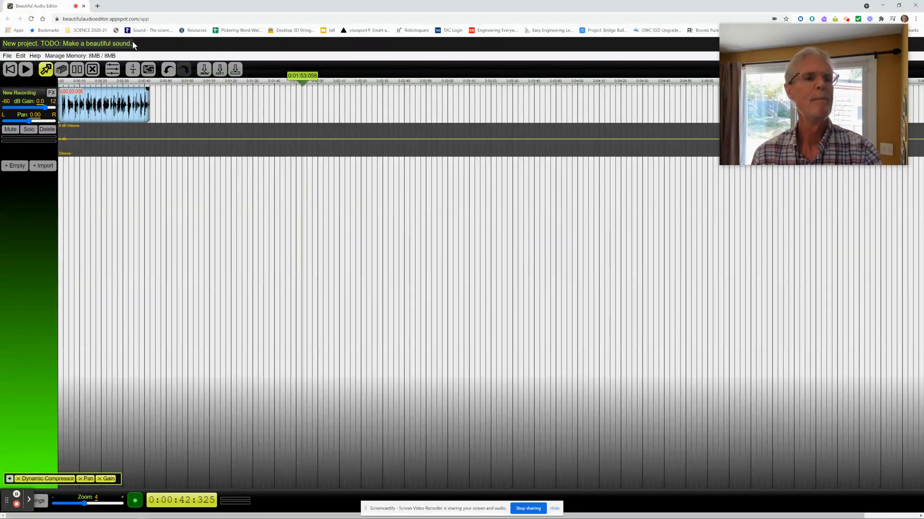
Step: Rename the project as BAE-Introduction
{"action": "left_click_drag", "start_coordinate": [132, 43], "coordinate": [4, 42]}
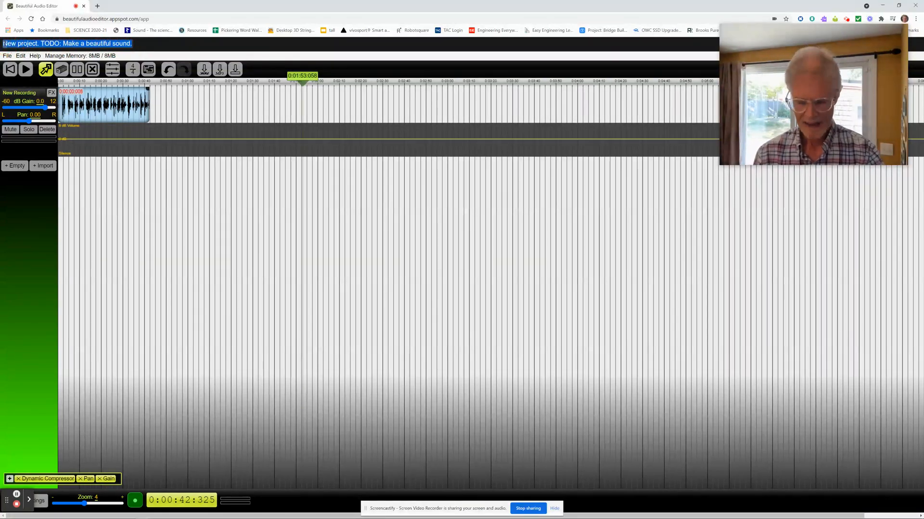
{"action": "key", "text": "BackSpace"}
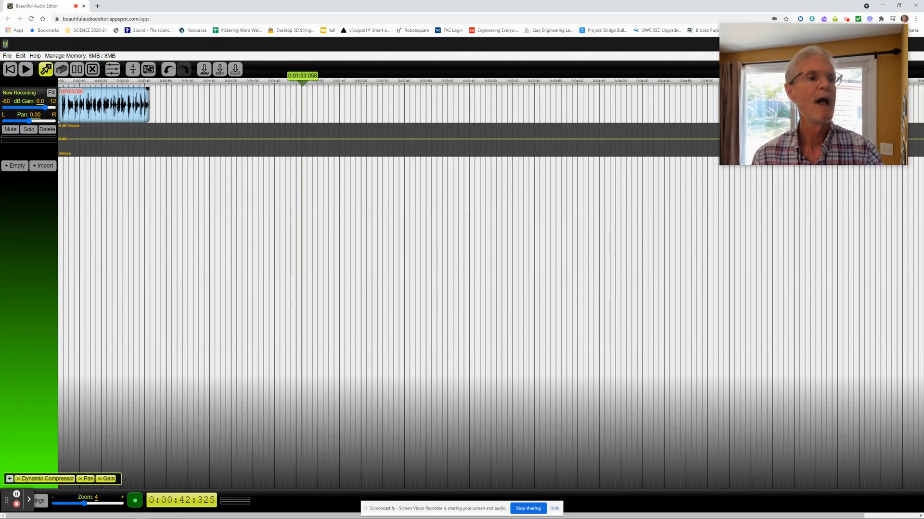
{"action": "type", "text": "BAE"}
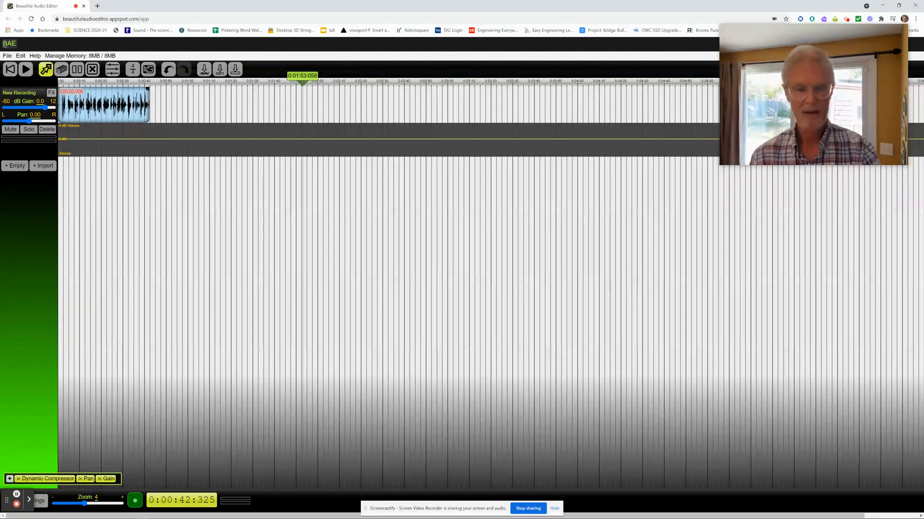
{"action": "type", "text": "-"}
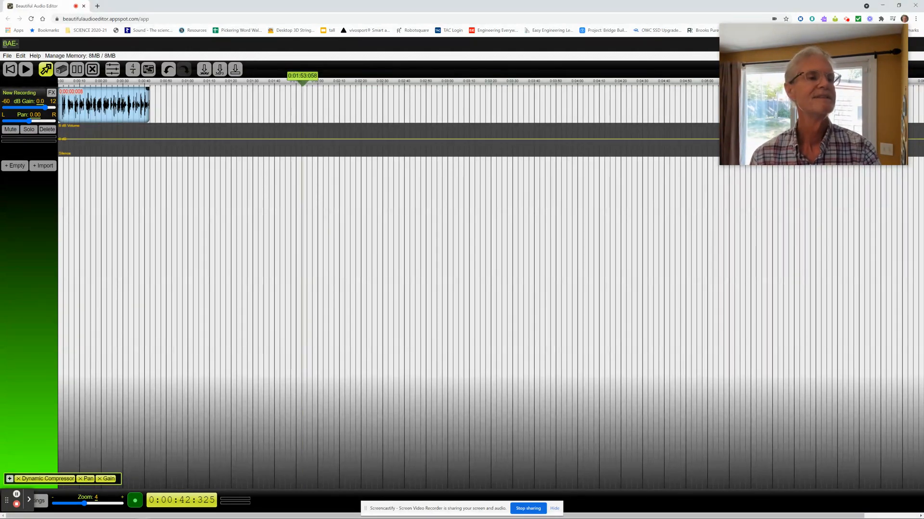
{"action": "type", "text": "Int"}
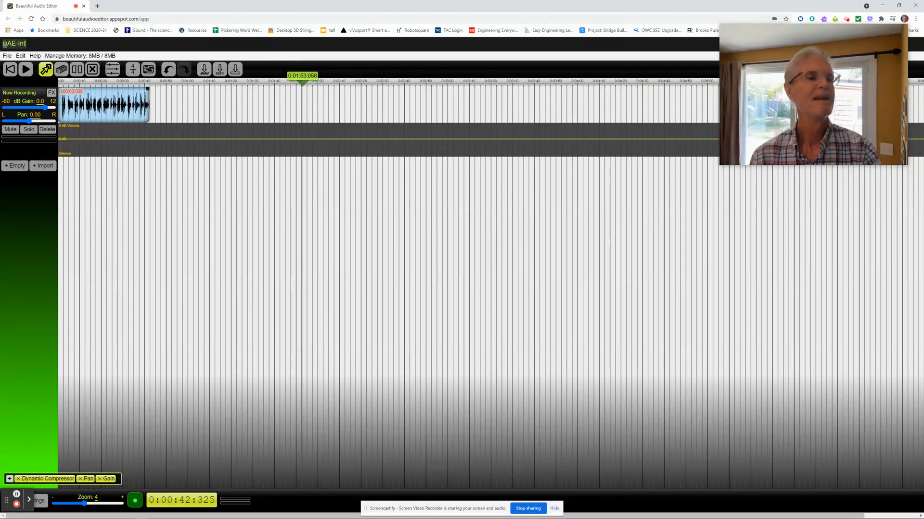
{"action": "type", "text": "roduction"}
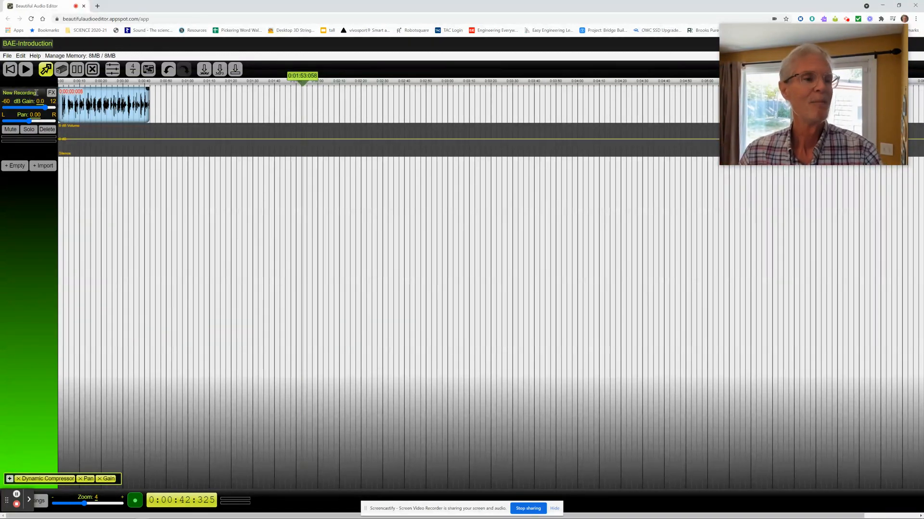
Step: Rename the recorded track as Voice Intro
{"action": "left_click_drag", "start_coordinate": [36, 92], "coordinate": [2, 93]}
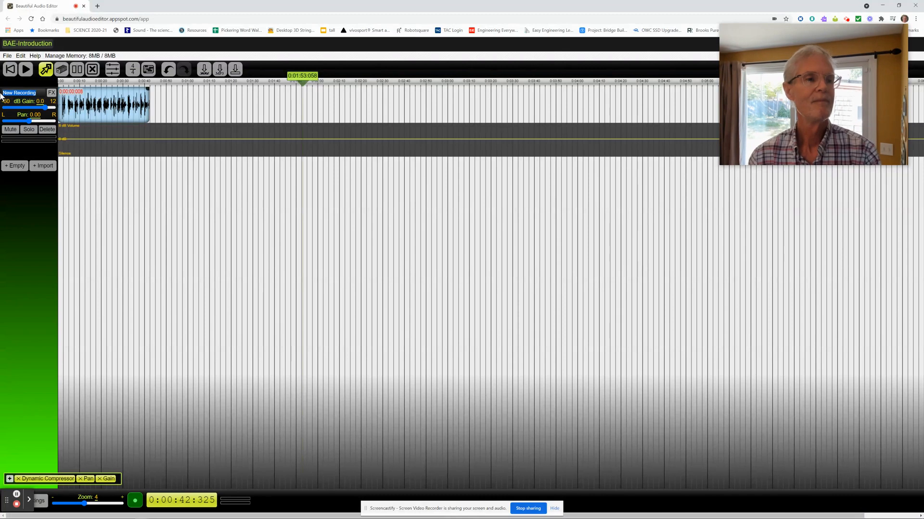
{"action": "type", "text": "V"}
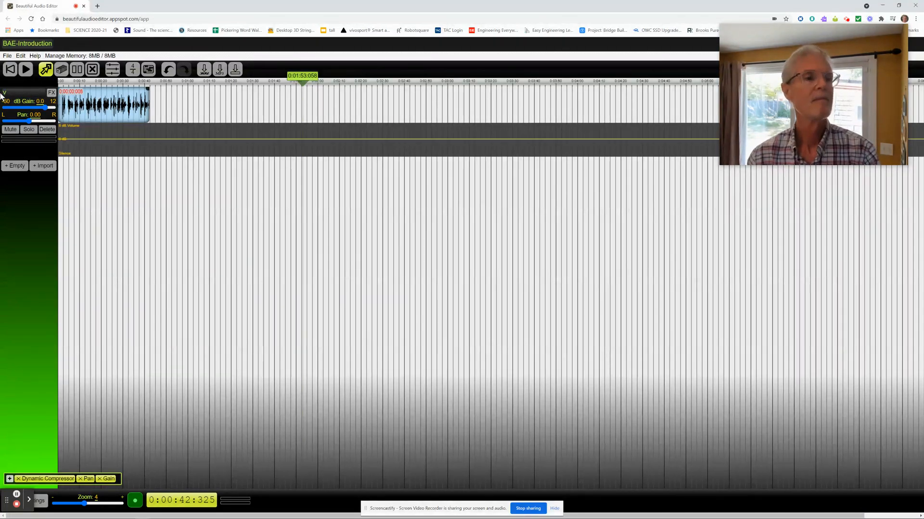
{"action": "type", "text": "oice Intro"}
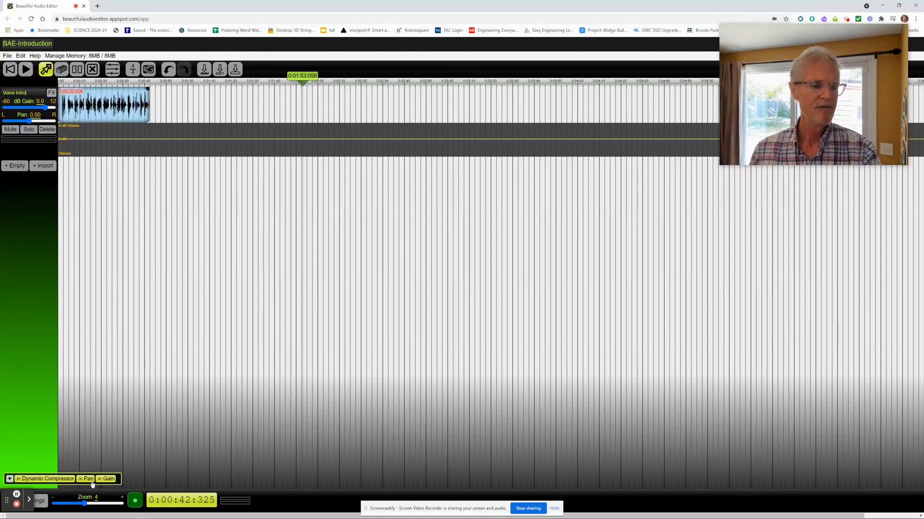
Step: Play the opening seconds of the Voice Intro track from time 0 at zoom level 7, then pause
{"action": "left_click", "coordinate": [84, 505]}
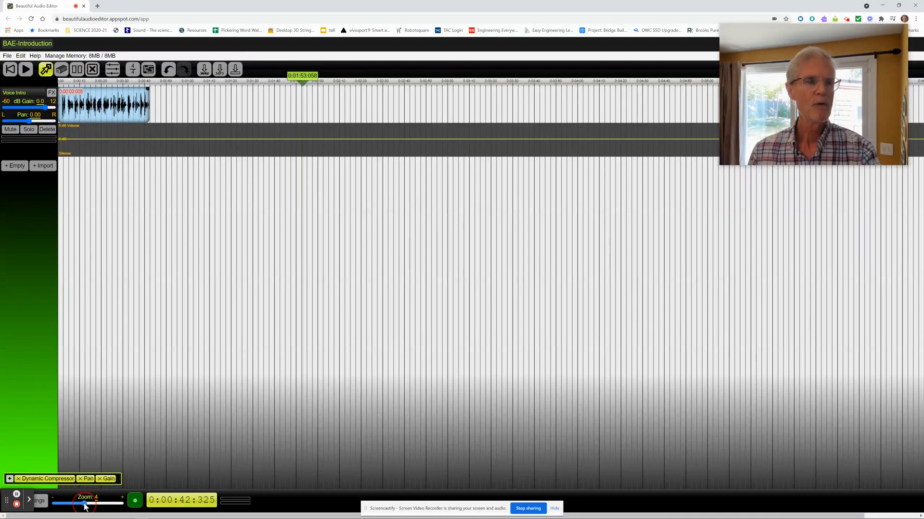
{"action": "left_click_drag", "start_coordinate": [84, 506], "coordinate": [104, 507]}
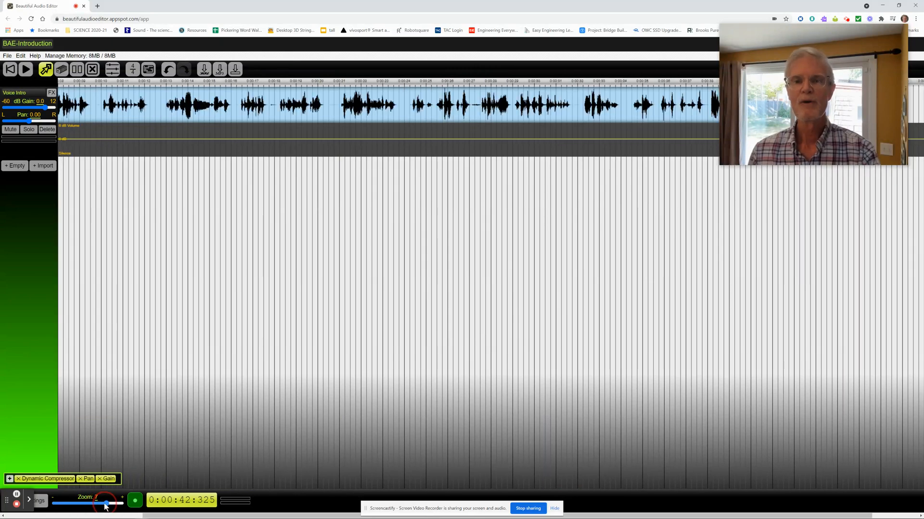
{"action": "mouse_move", "coordinate": [113, 504]}
{"action": "left_mouse_down"}
{"action": "mouse_move", "coordinate": [82, 506]}
{"action": "mouse_move", "coordinate": [107, 506]}
{"action": "left_mouse_up"}
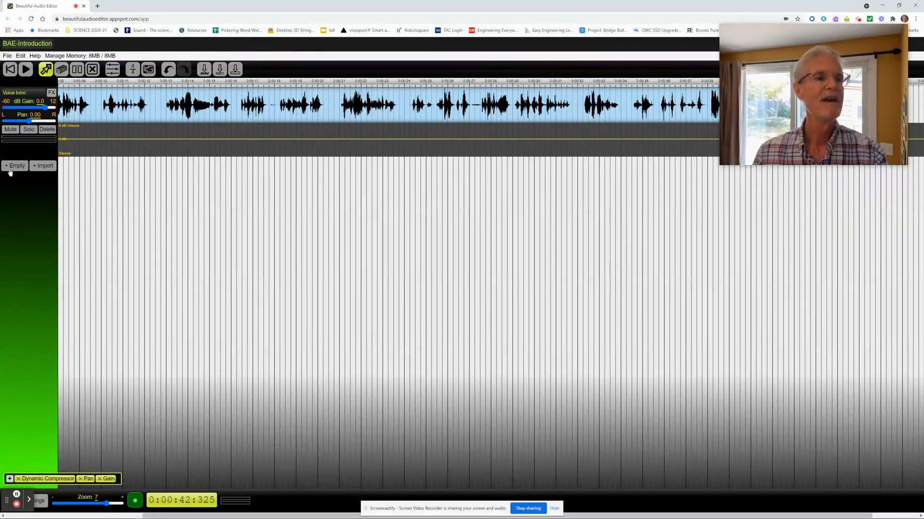
{"action": "left_click", "coordinate": [10, 70]}
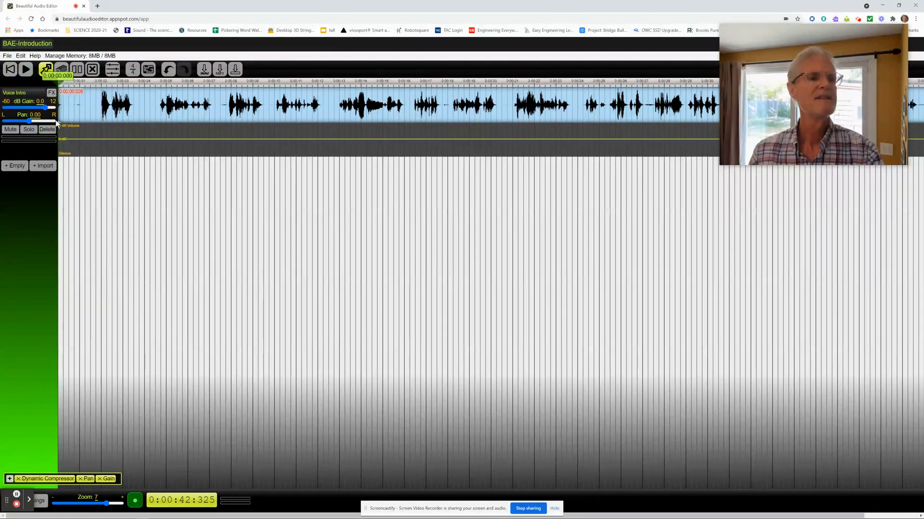
{"action": "left_click", "coordinate": [23, 75]}
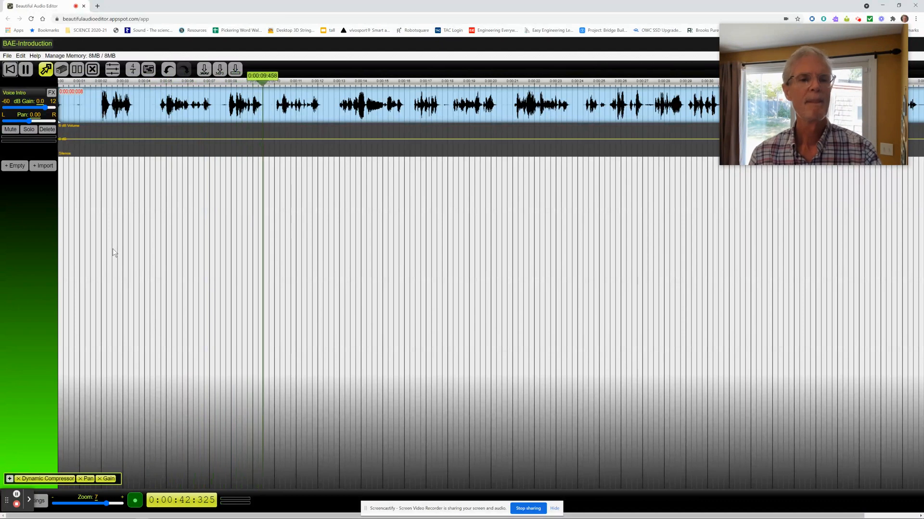
{"action": "key", "text": "space"}
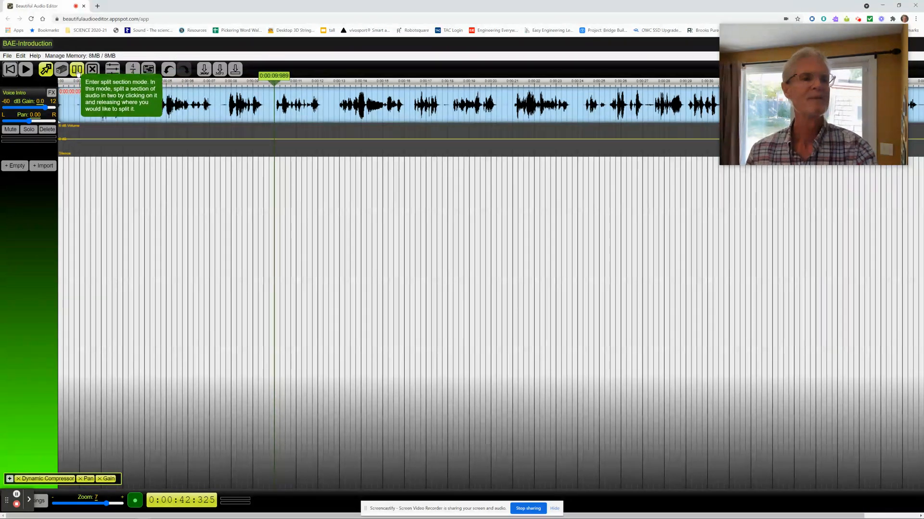
Step: Split the Voice Intro audio at about 4.6 s and about 3.5 s, on either side of the silent gap between the first two phrases
{"action": "left_click", "coordinate": [272, 85]}
{"action": "left_click_drag", "start_coordinate": [273, 84], "coordinate": [163, 99]}
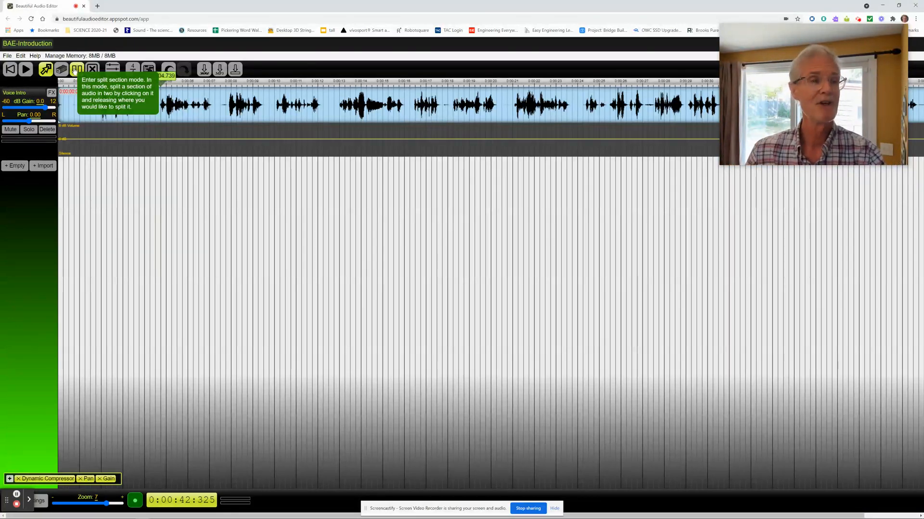
{"action": "left_click", "coordinate": [76, 70]}
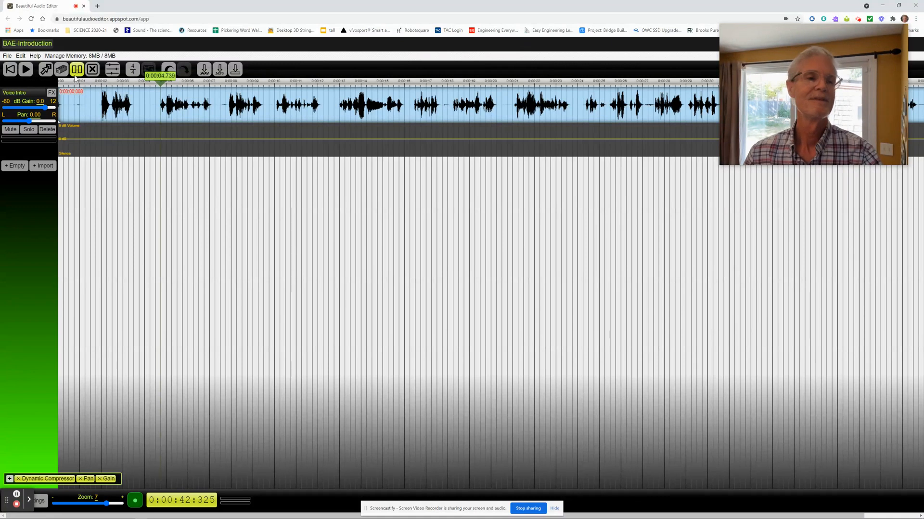
{"action": "left_click", "coordinate": [160, 104]}
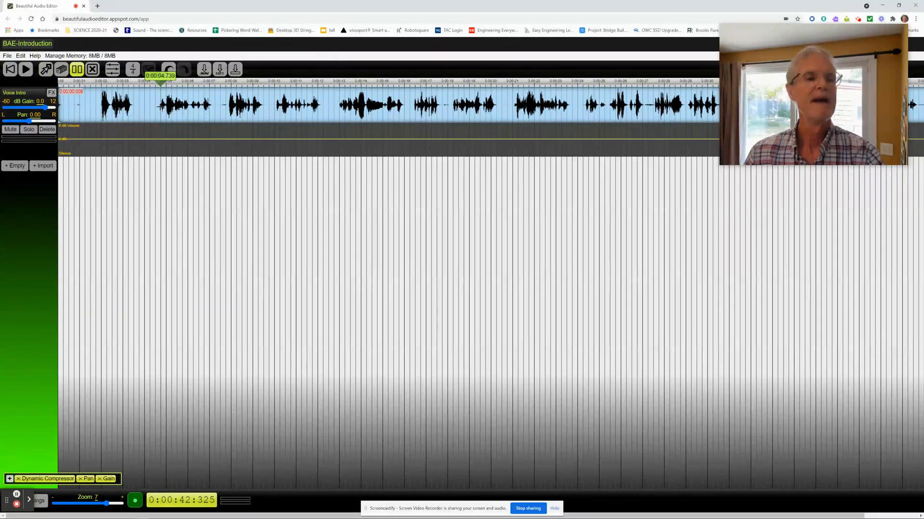
{"action": "left_click", "coordinate": [158, 102]}
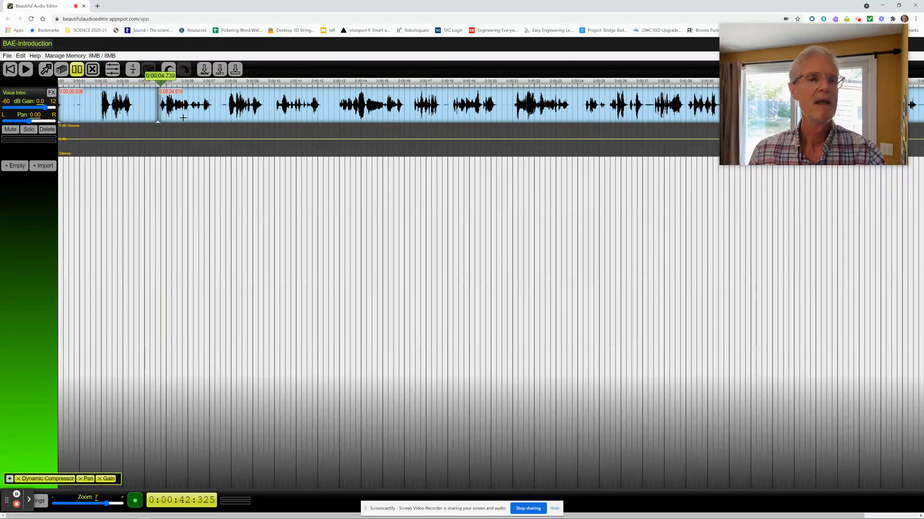
{"action": "left_click", "coordinate": [134, 106]}
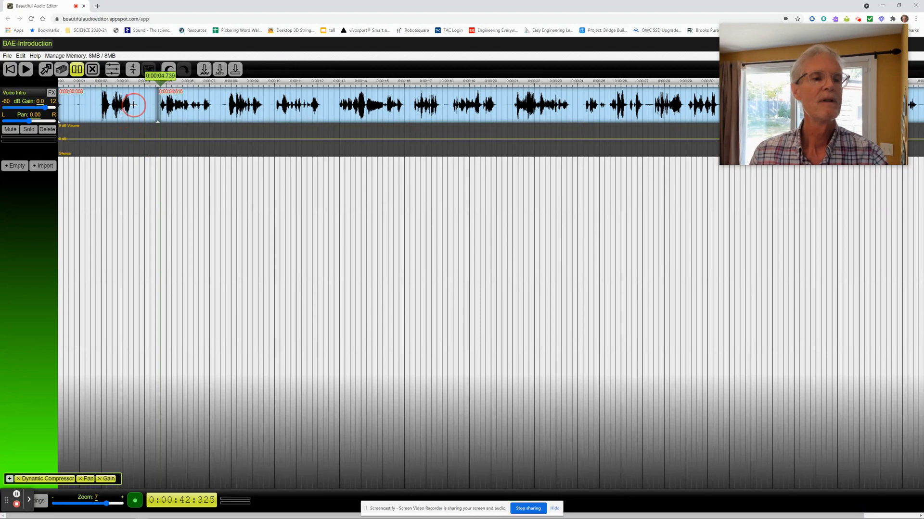
{"action": "left_click", "coordinate": [133, 101]}
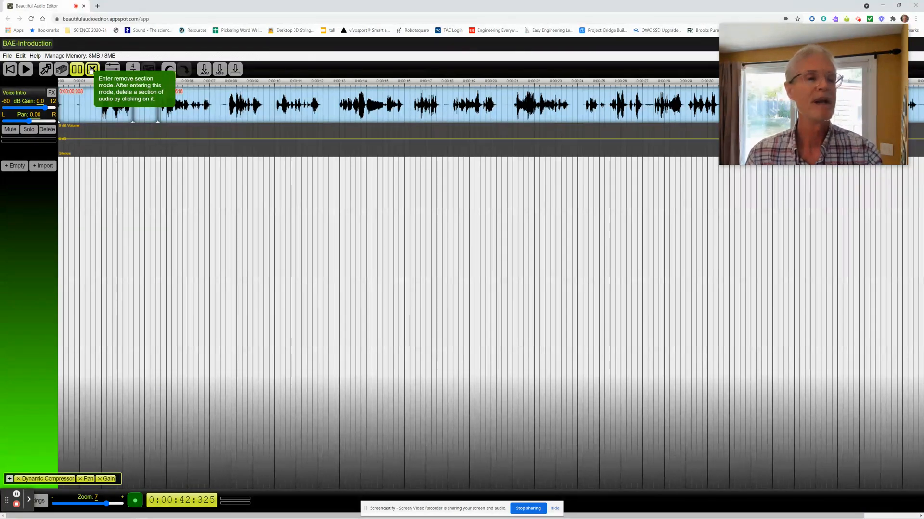
Step: Delete the silent section between the two splits and move the following audio earlier to about 3.5 s to close the gap
{"action": "left_click", "coordinate": [91, 70]}
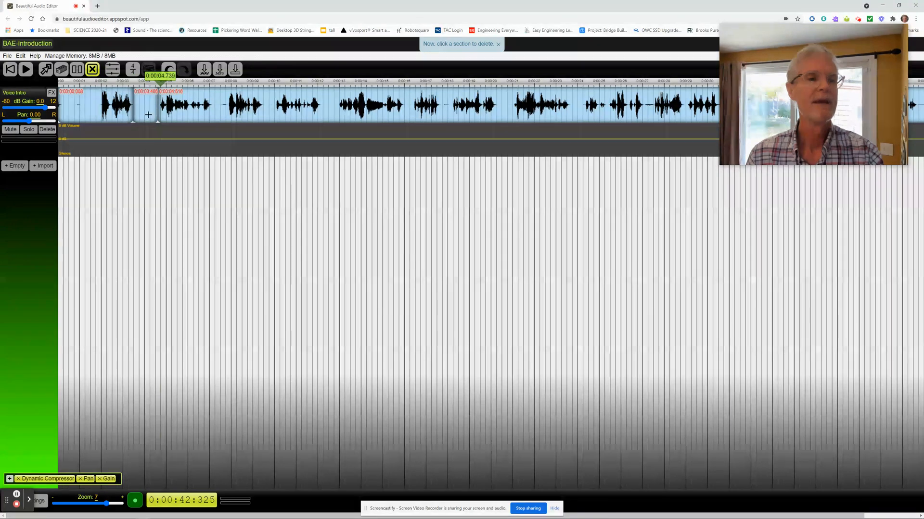
{"action": "left_click", "coordinate": [147, 109]}
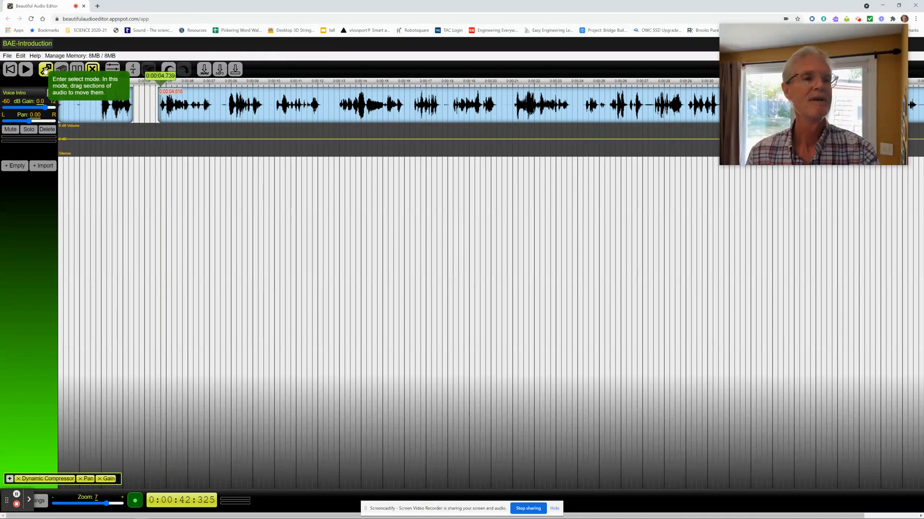
{"action": "left_click", "coordinate": [45, 70]}
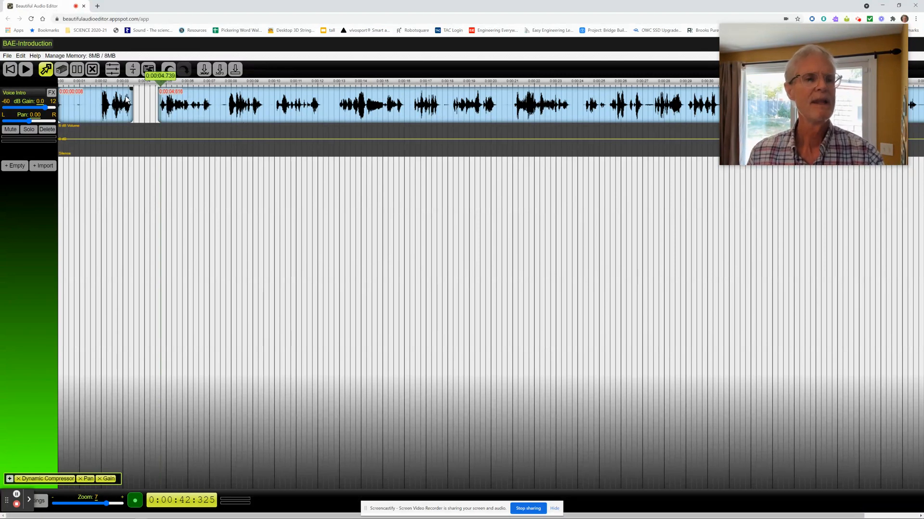
{"action": "left_click", "coordinate": [179, 100]}
{"action": "left_click_drag", "start_coordinate": [179, 100], "coordinate": [156, 104]}
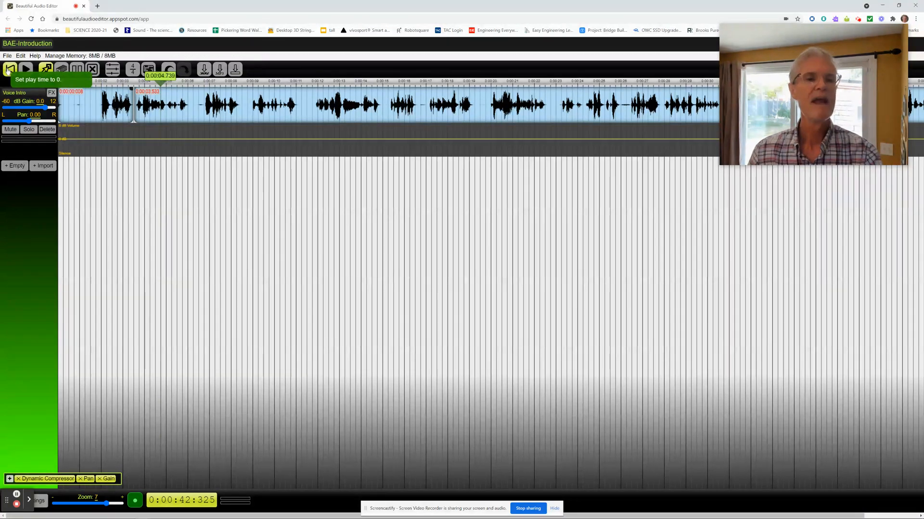
Step: Record a second track about 42 seconds long from time 0 alongside Voice Intro and return the play time to 0
{"action": "left_click", "coordinate": [9, 72]}
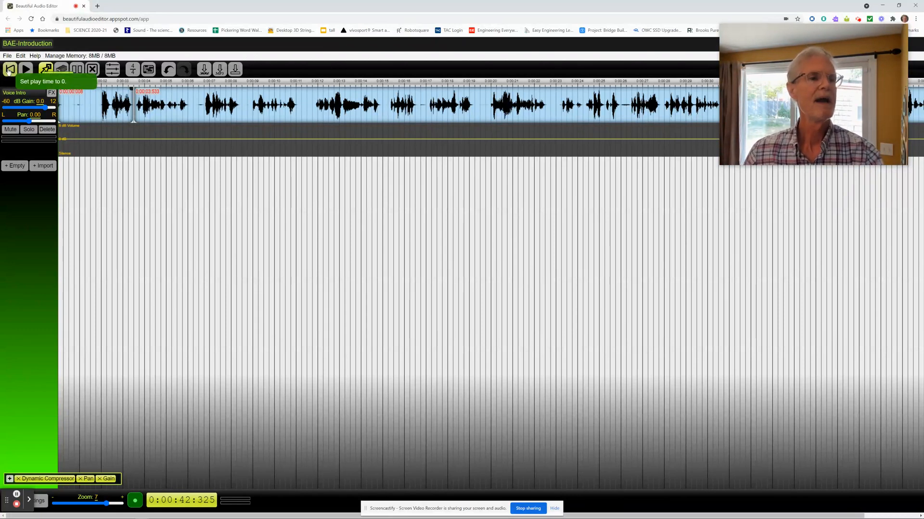
{"action": "left_click", "coordinate": [9, 73]}
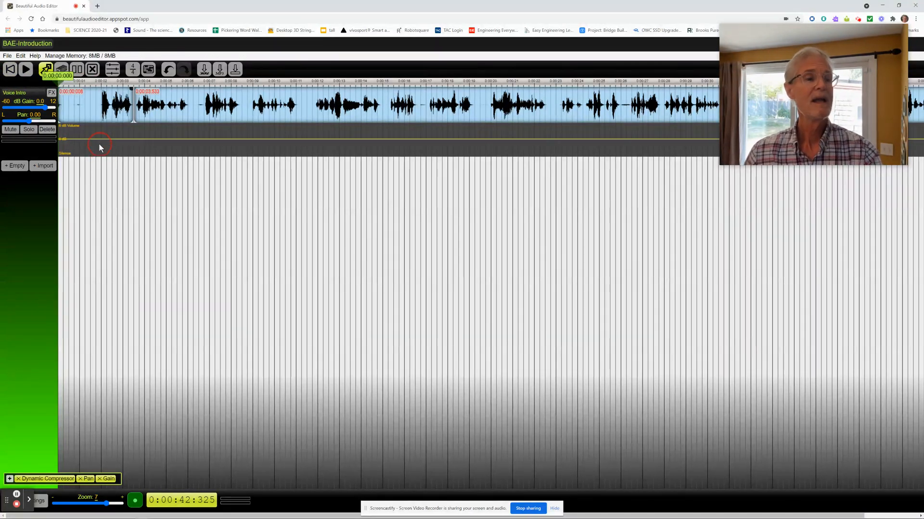
{"action": "left_click", "coordinate": [137, 502]}
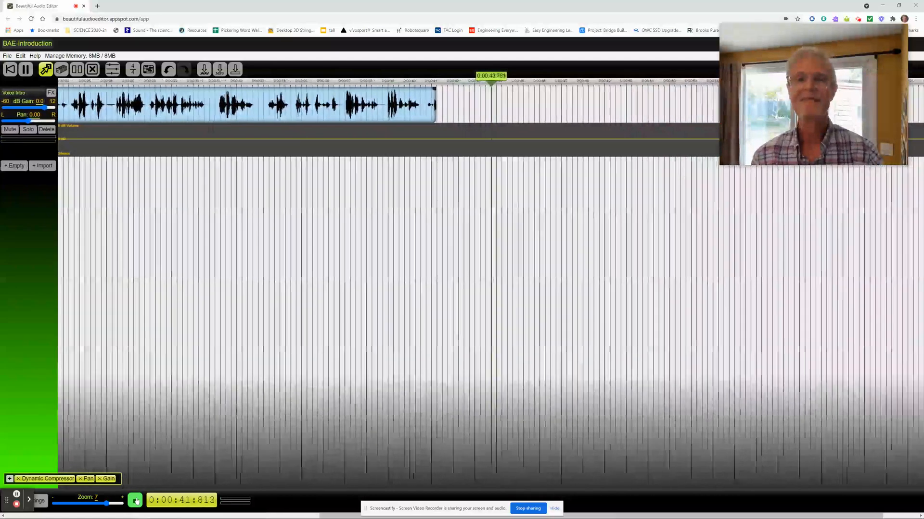
{"action": "left_click", "coordinate": [135, 500]}
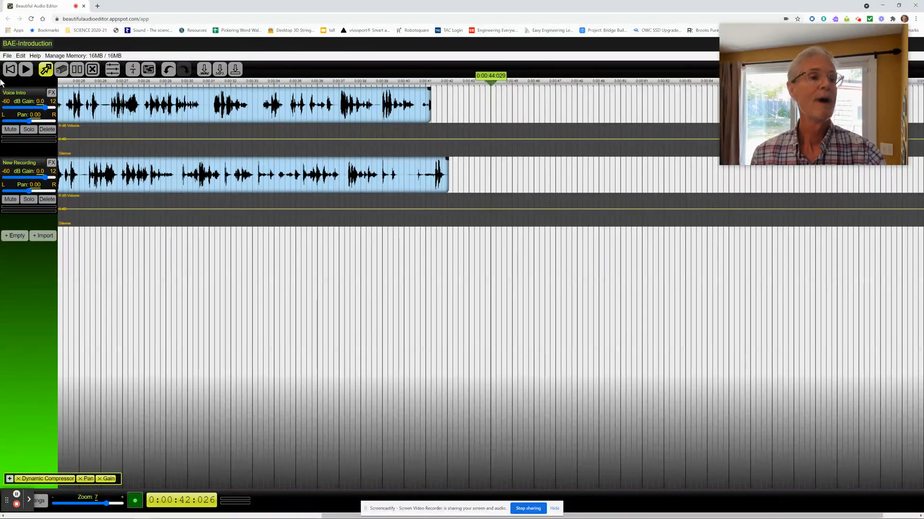
{"action": "left_click", "coordinate": [11, 69]}
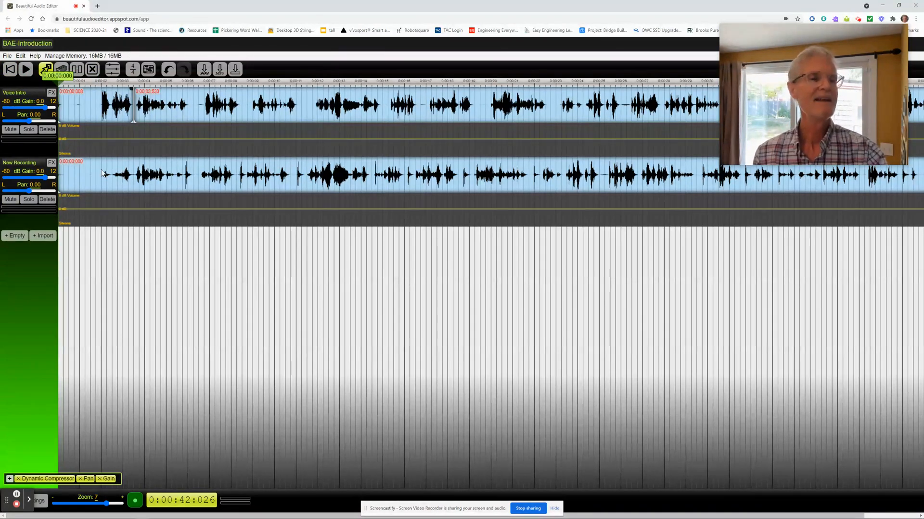
Step: Rename the newly recorded second track as Finger Snap
{"action": "double_click", "coordinate": [18, 163]}
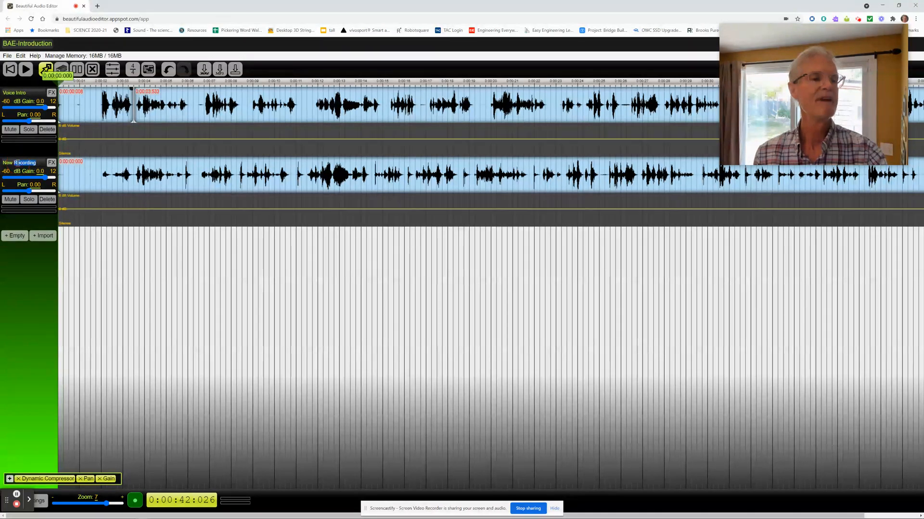
{"action": "left_click", "coordinate": [31, 162]}
{"action": "left_click_drag", "start_coordinate": [31, 162], "coordinate": [2, 162]}
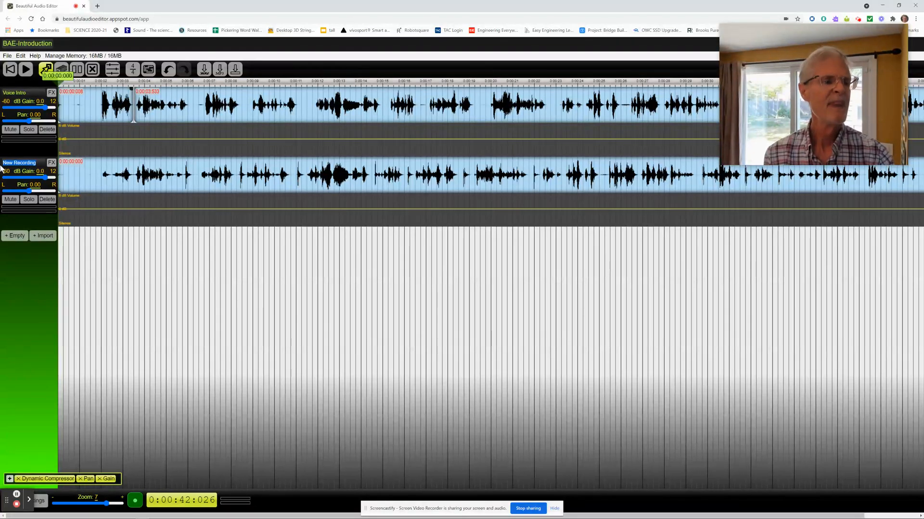
{"action": "type", "text": "Finger Snap"}
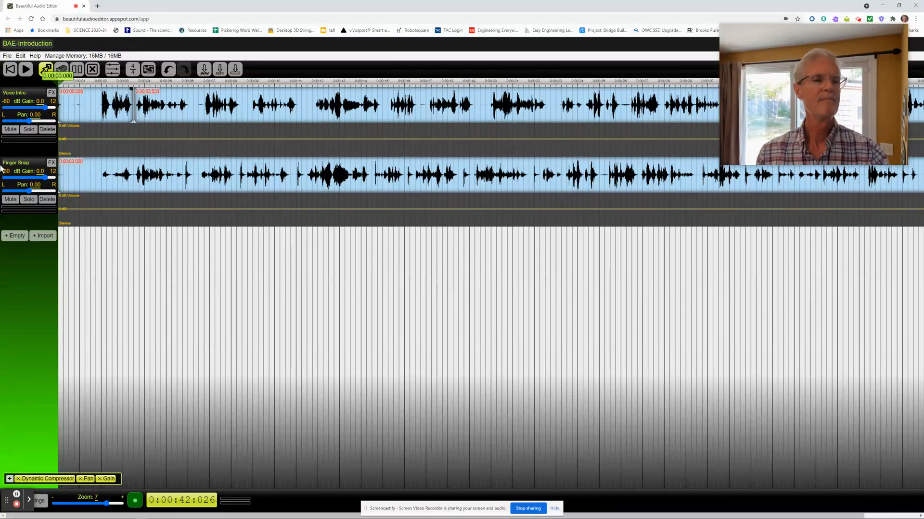
Step: Mute and unmute the Finger Snap track twice to try out its mute control
{"action": "left_click", "coordinate": [16, 201]}
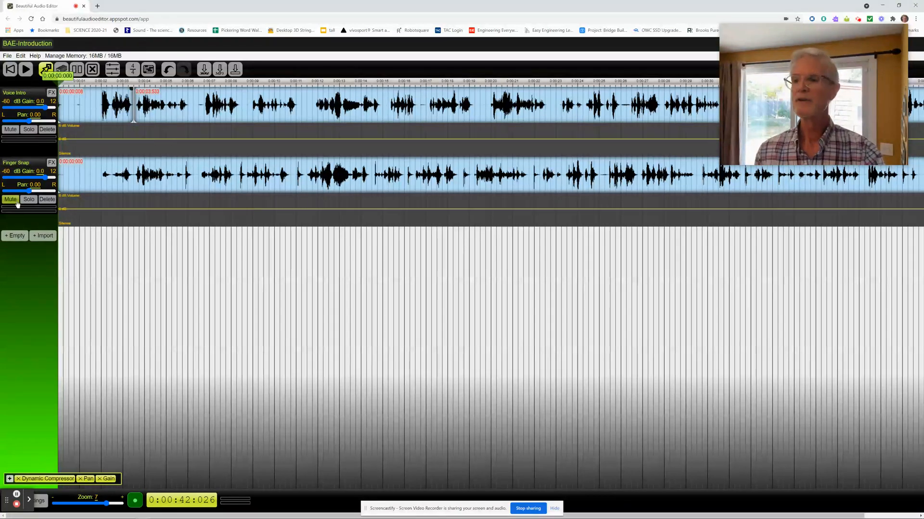
{"action": "left_click", "coordinate": [16, 200]}
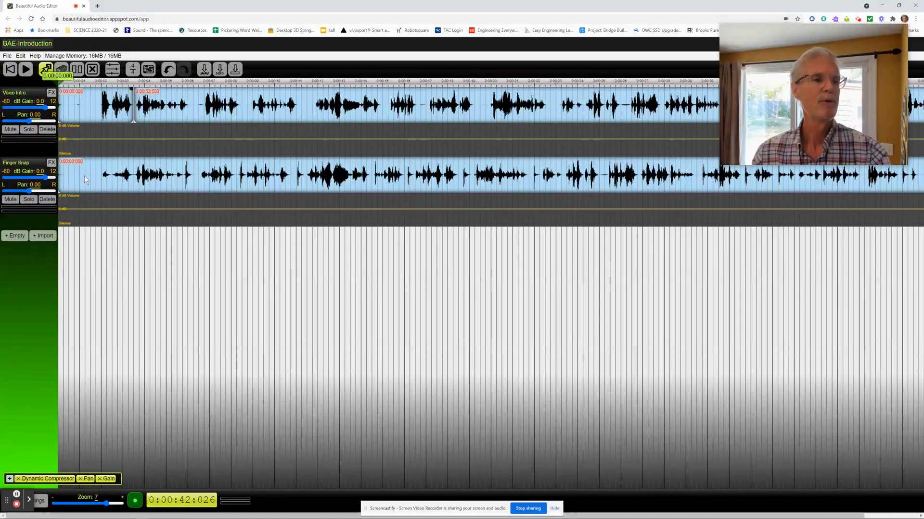
{"action": "left_click", "coordinate": [13, 201]}
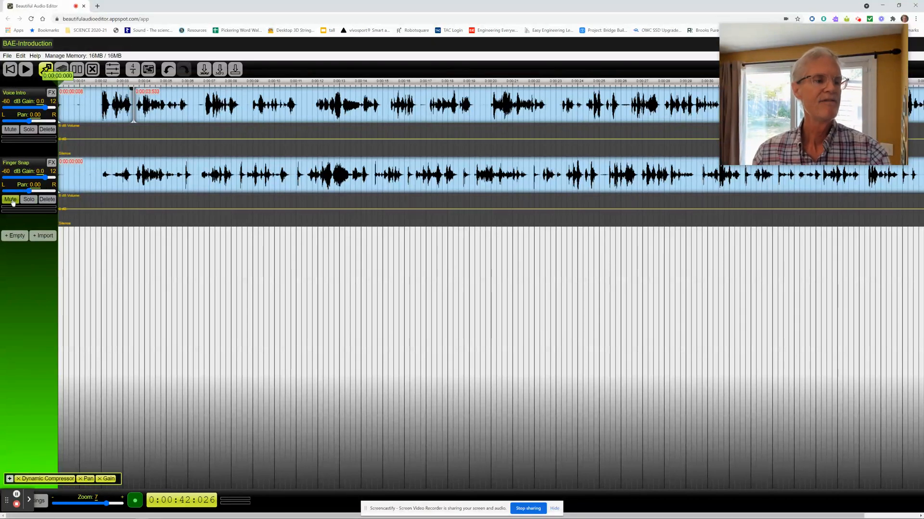
{"action": "left_click", "coordinate": [12, 200]}
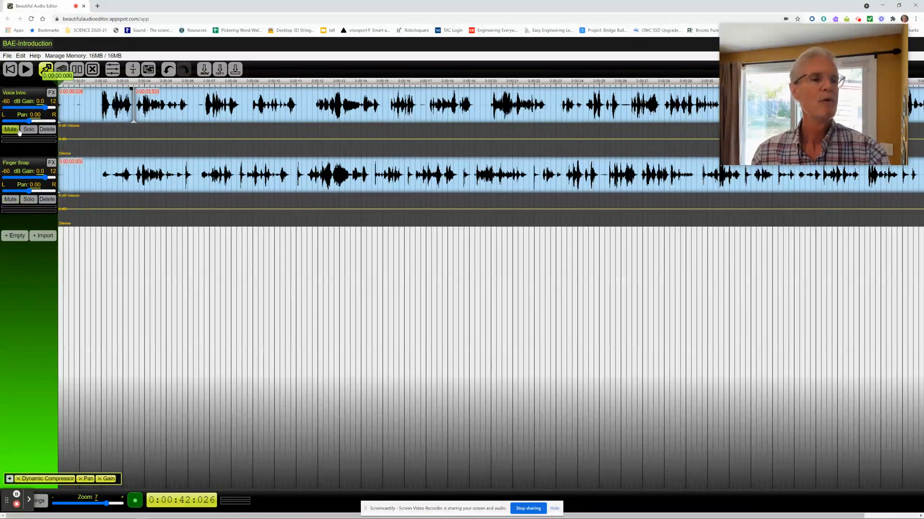
Step: Solo the Finger Snap track and play it twice from time 0, pausing at about 11.6 s and about 6.3 s
{"action": "left_click", "coordinate": [29, 199]}
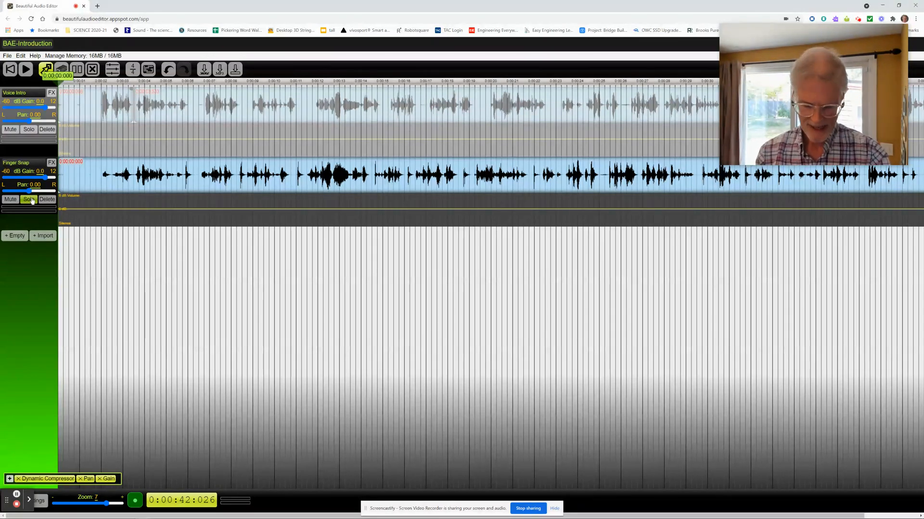
{"action": "key", "text": "space"}
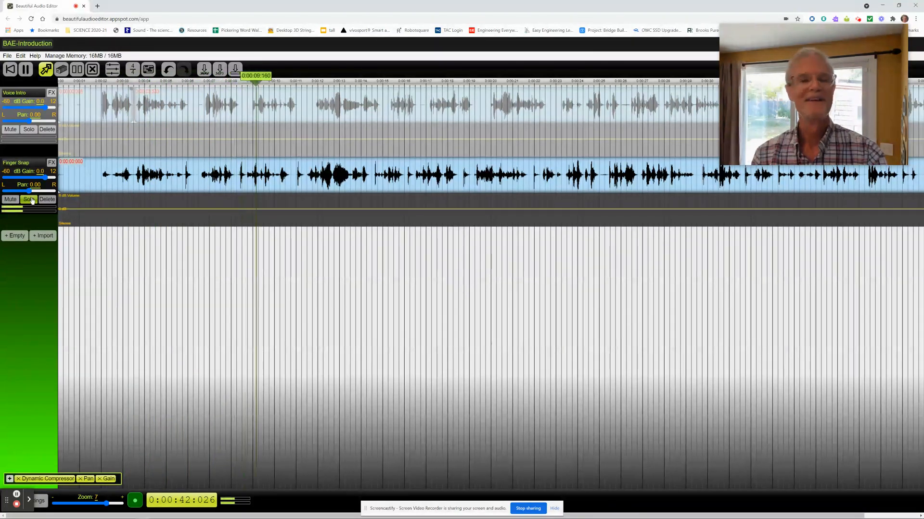
{"action": "key", "text": "space"}
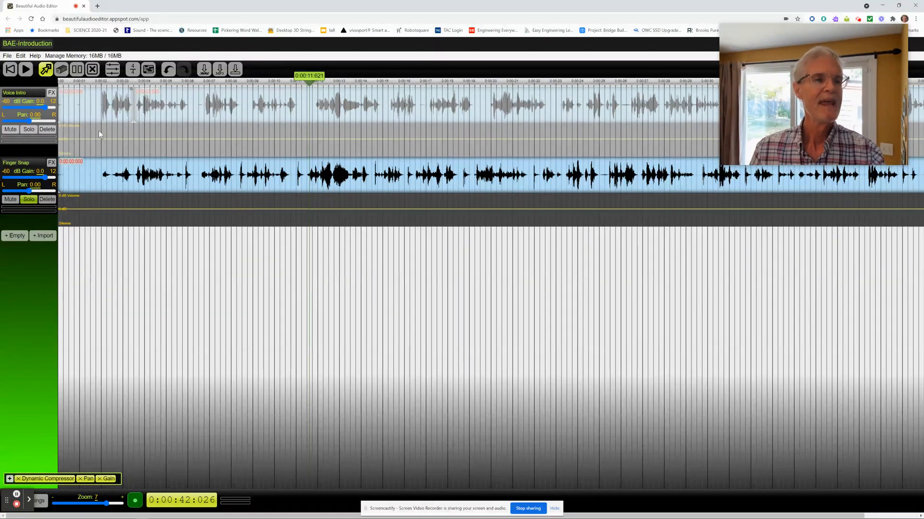
{"action": "left_click", "coordinate": [10, 71]}
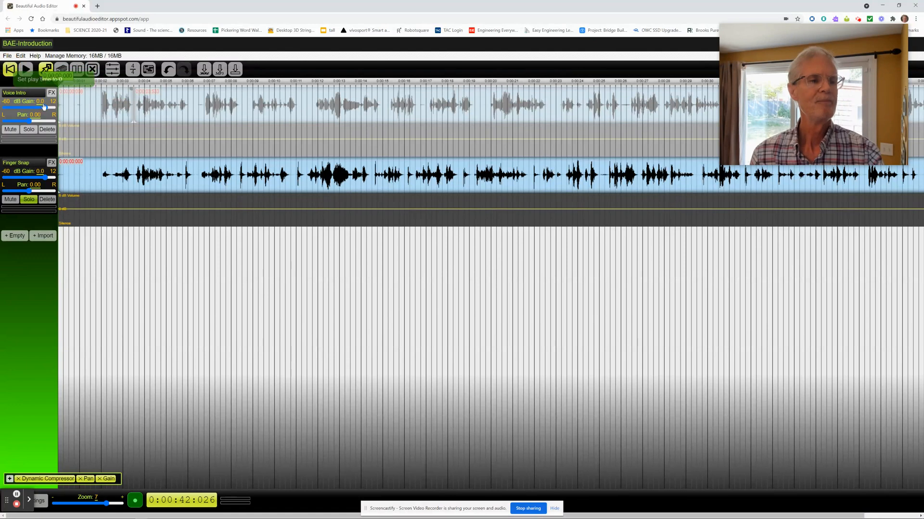
{"action": "key", "text": "space"}
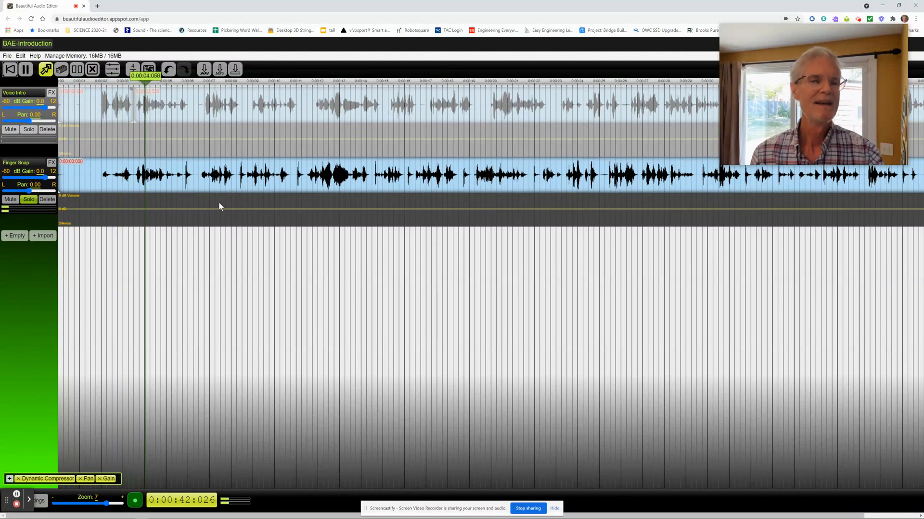
{"action": "key", "text": "space"}
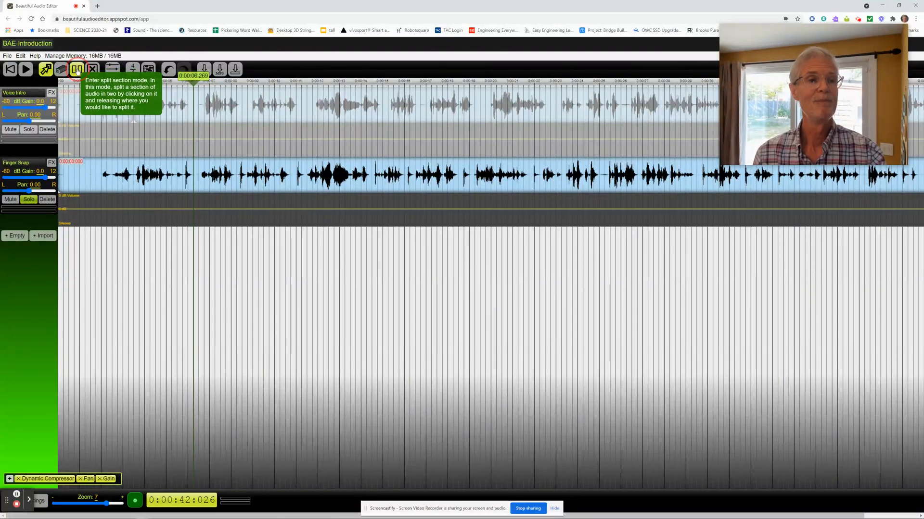
Step: Split the Finger Snap audio at about 6.1 s and about 5.7 s around the first snap and delete the section before it
{"action": "left_click", "coordinate": [77, 70]}
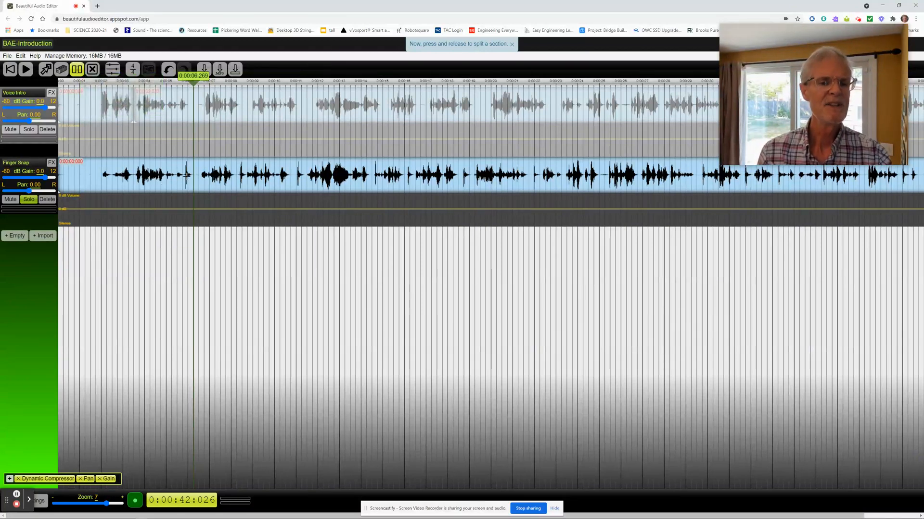
{"action": "left_click", "coordinate": [187, 176]}
{"action": "left_click", "coordinate": [190, 175]}
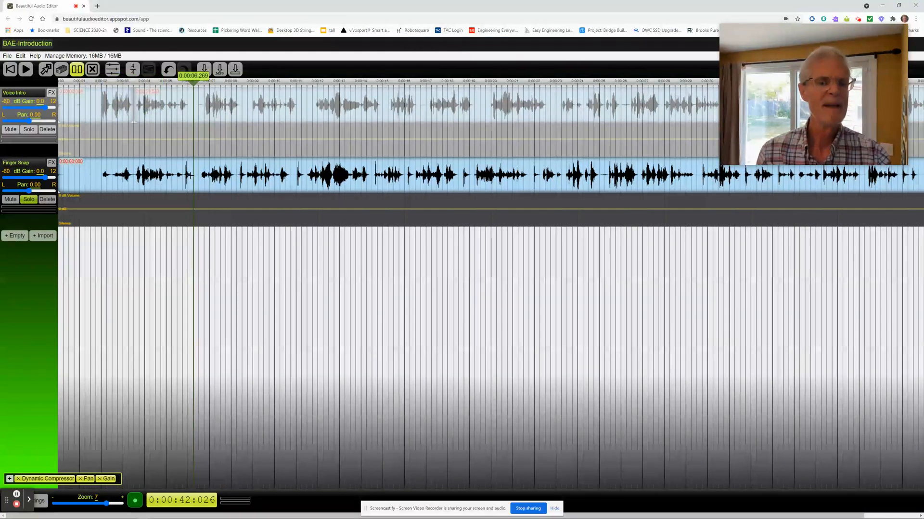
{"action": "left_click", "coordinate": [190, 175]}
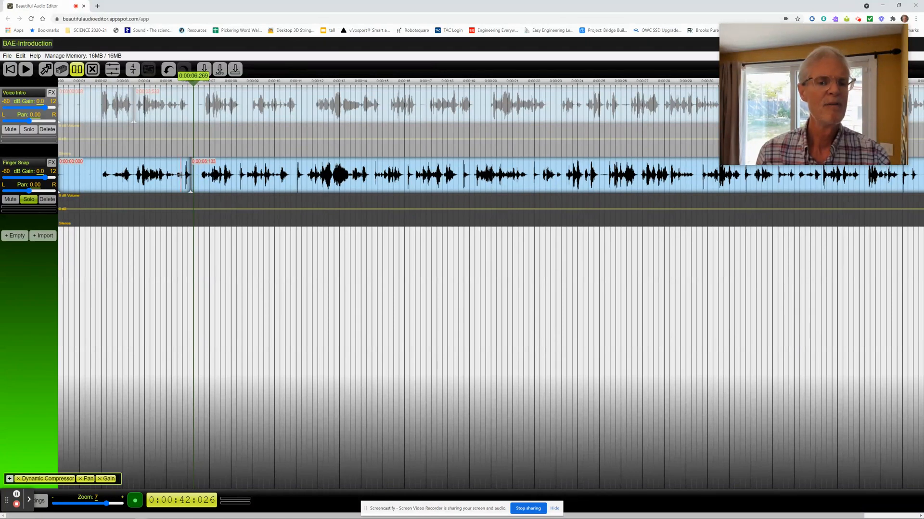
{"action": "left_click", "coordinate": [181, 175]}
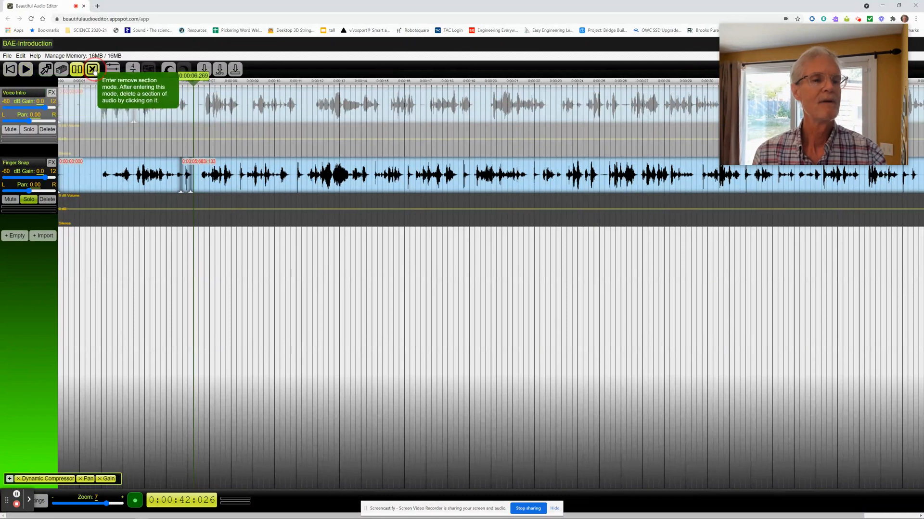
{"action": "left_click", "coordinate": [93, 70]}
{"action": "left_click", "coordinate": [139, 177]}
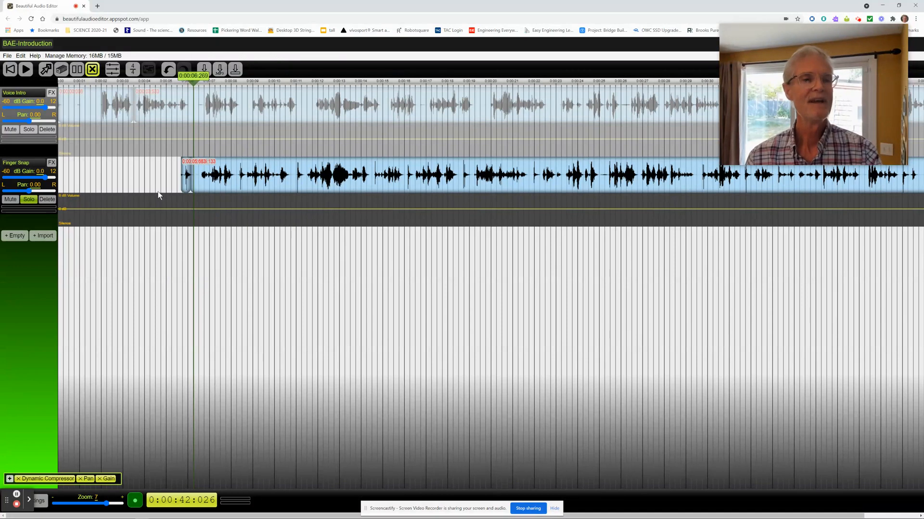
Step: Turn off solo on Finger Snap and play both tracks from time 0, pausing at about 6.9 s and about 8.8 s
{"action": "left_click", "coordinate": [12, 71]}
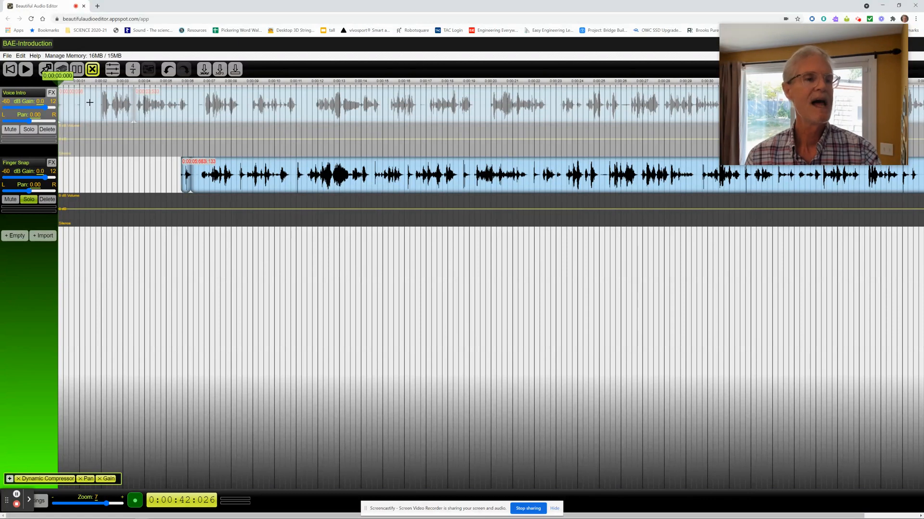
{"action": "left_click", "coordinate": [33, 200]}
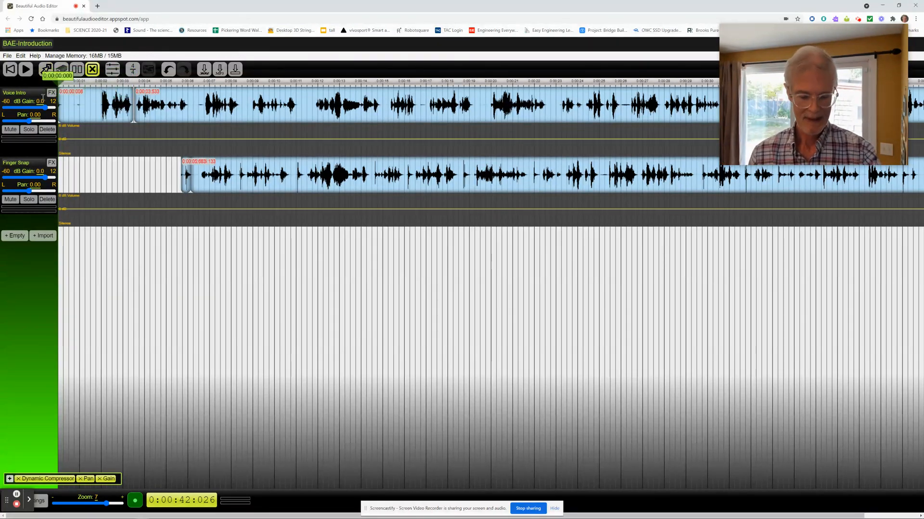
{"action": "key", "text": "space"}
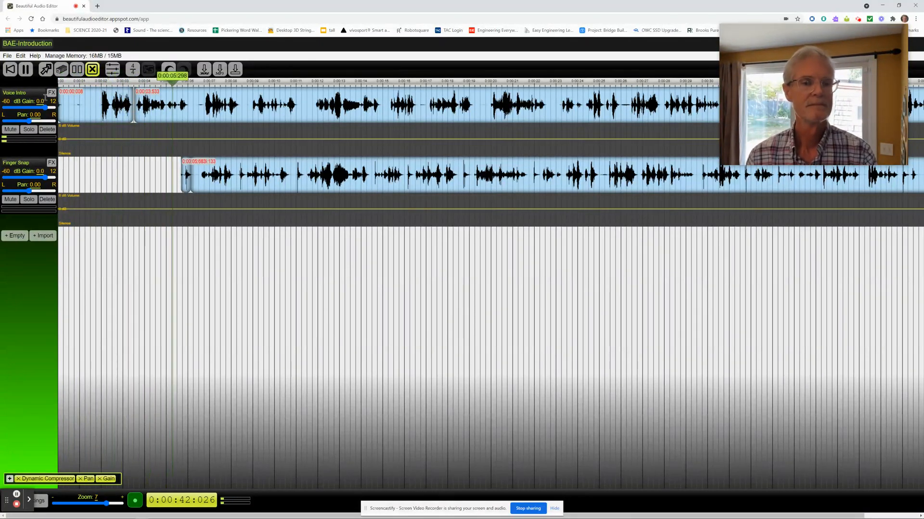
{"action": "key", "text": "space"}
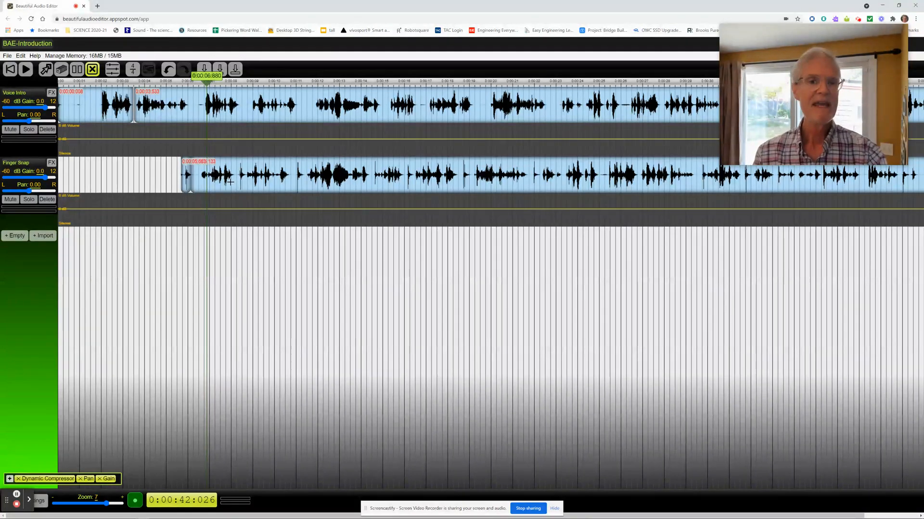
{"action": "key", "text": "space"}
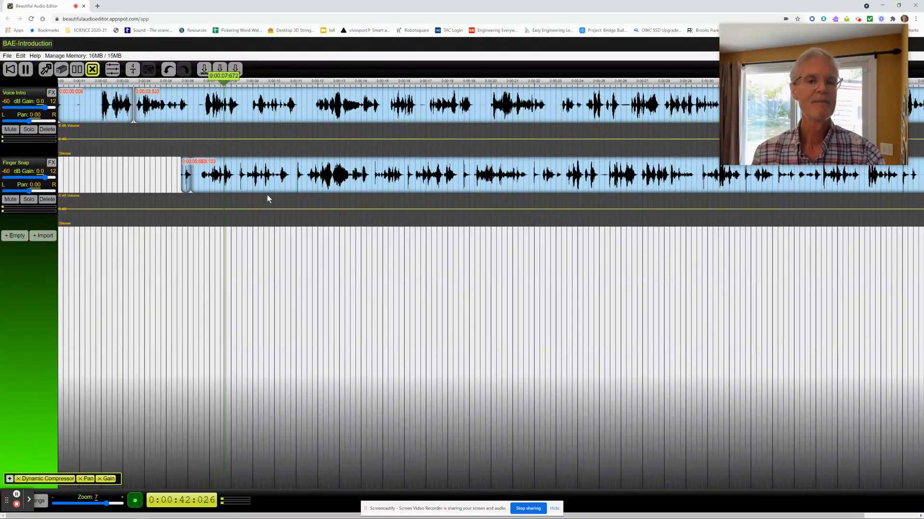
{"action": "key", "text": "space"}
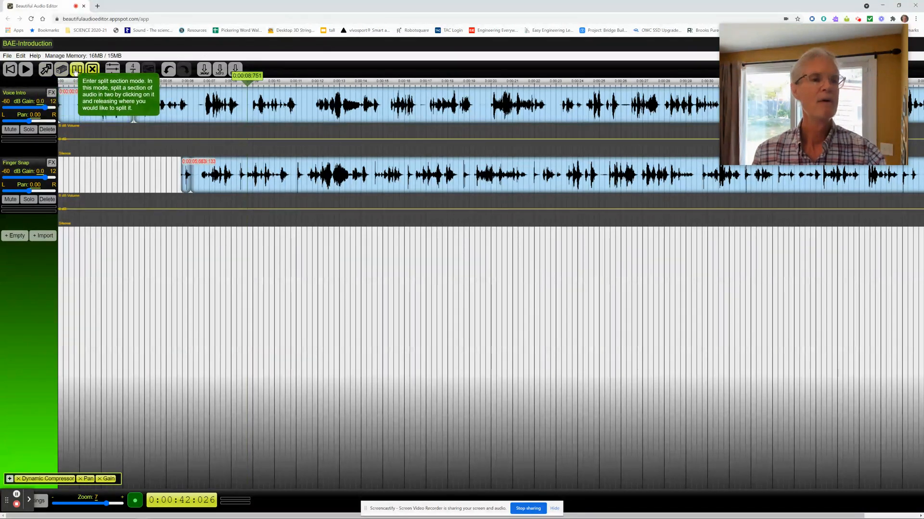
Step: Split the Finger Snap audio at about 8.2 s and about 8.7 s around the second snap and delete the speech between the two snaps
{"action": "left_click", "coordinate": [76, 70]}
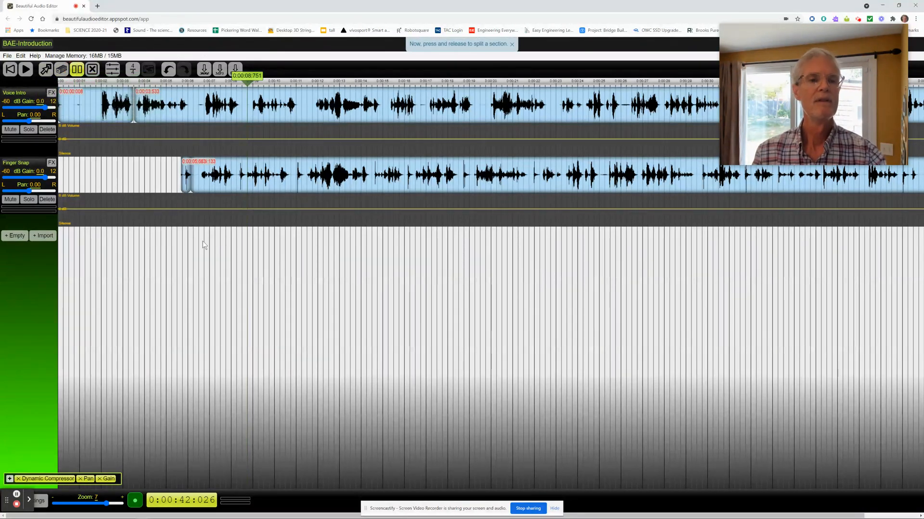
{"action": "left_click", "coordinate": [237, 177]}
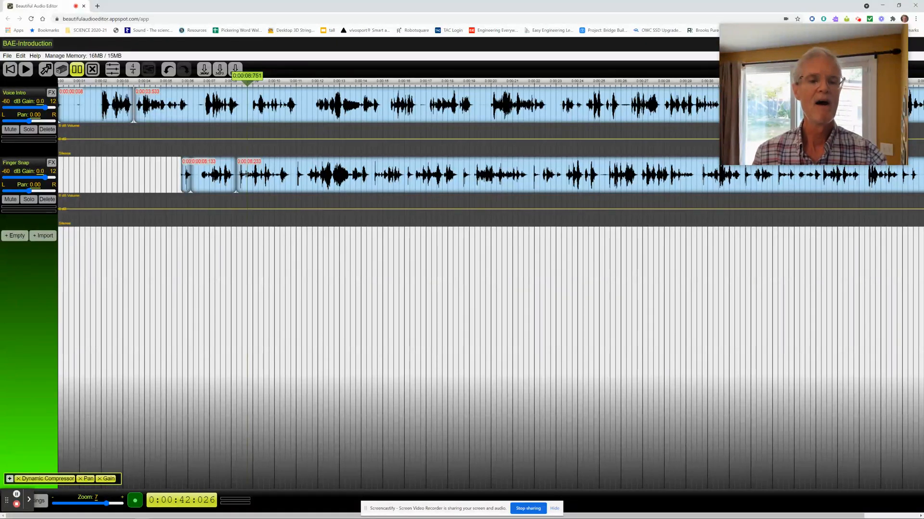
{"action": "left_click", "coordinate": [244, 170]}
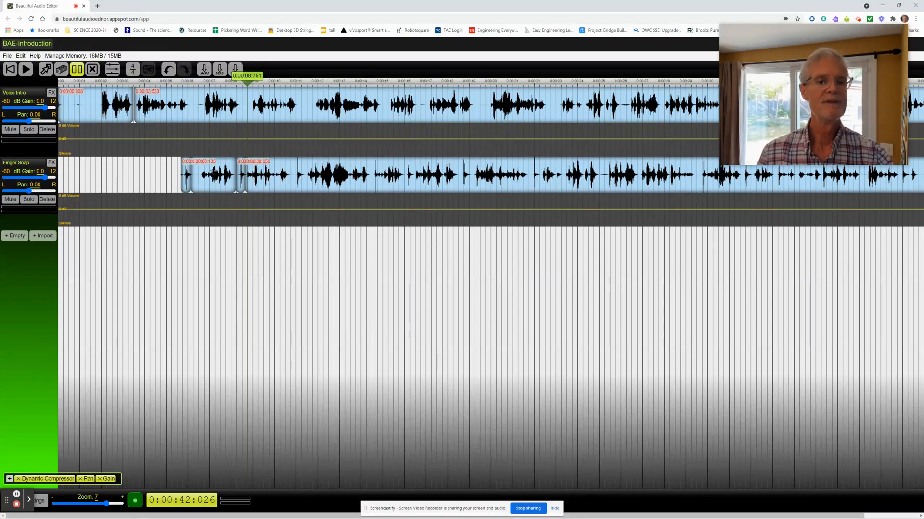
{"action": "left_click", "coordinate": [92, 70]}
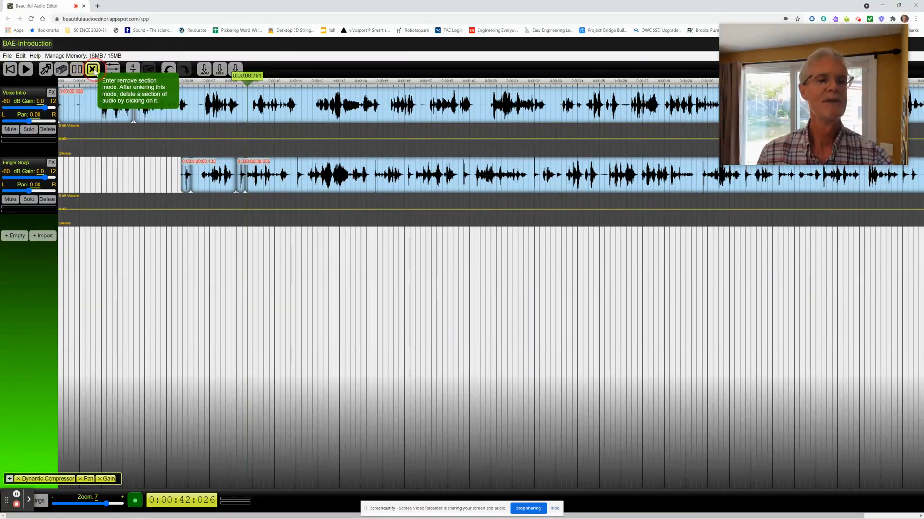
{"action": "left_click", "coordinate": [211, 173]}
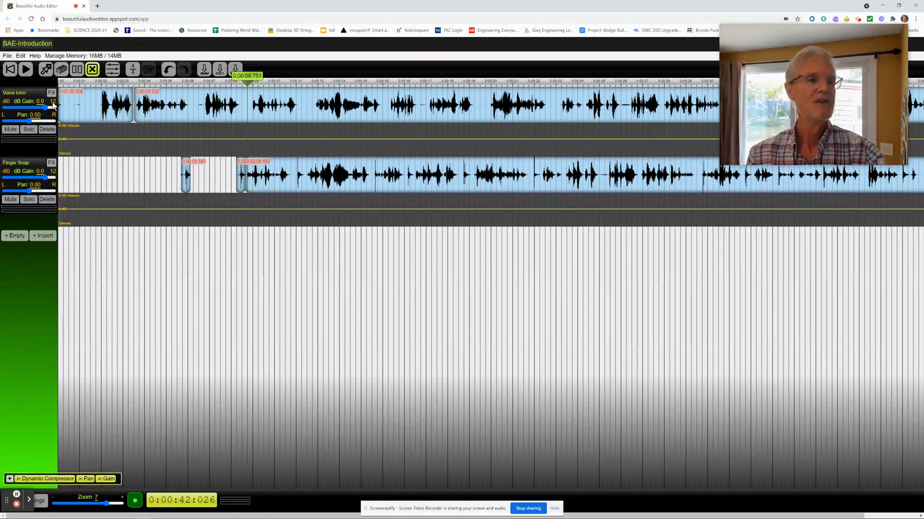
Step: Play both tracks from time 0 to check the isolated snaps against Voice Intro, pausing at about 9.6 s
{"action": "left_click", "coordinate": [9, 69]}
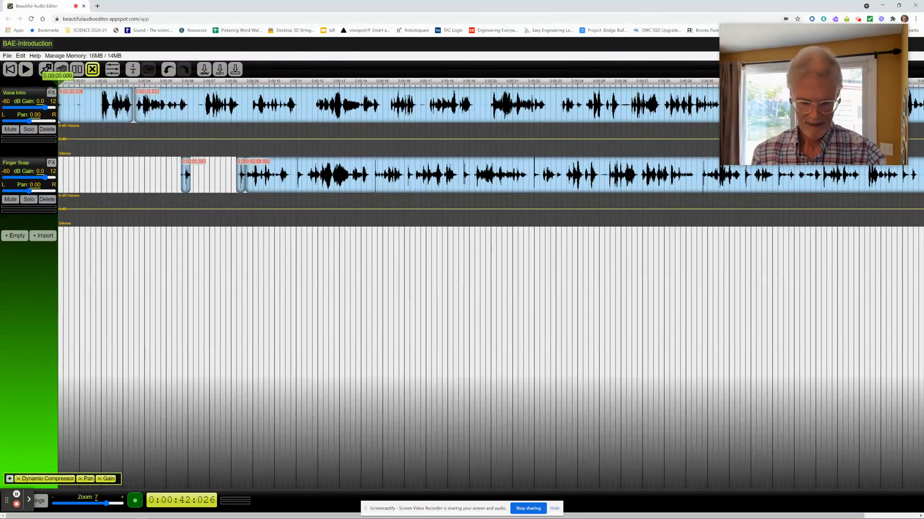
{"action": "key", "text": "space"}
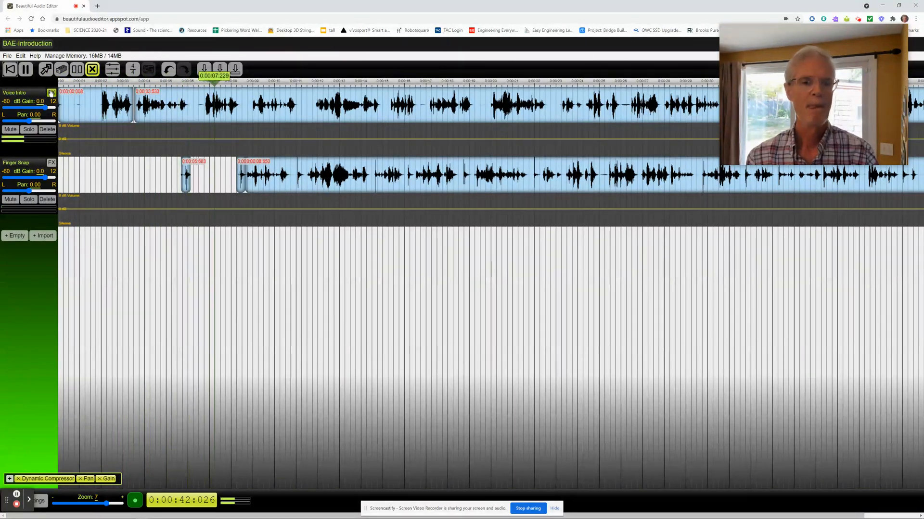
{"action": "key", "text": "space"}
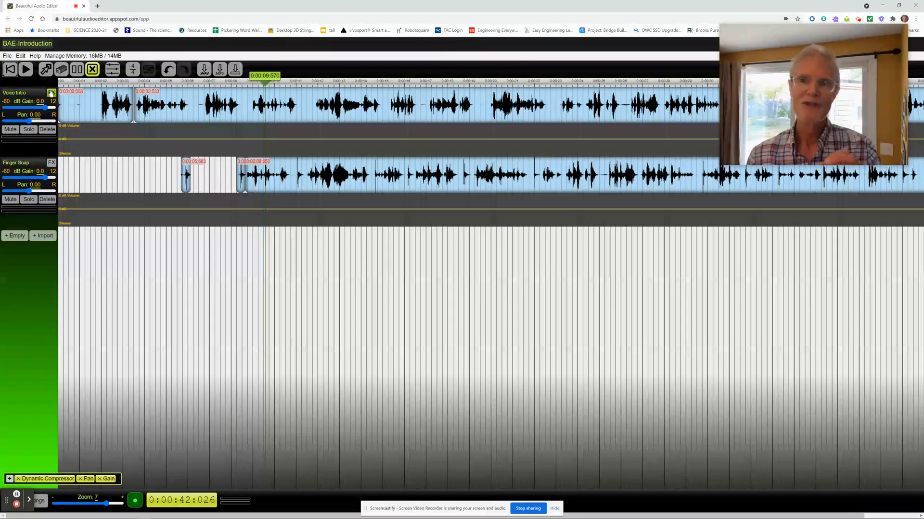